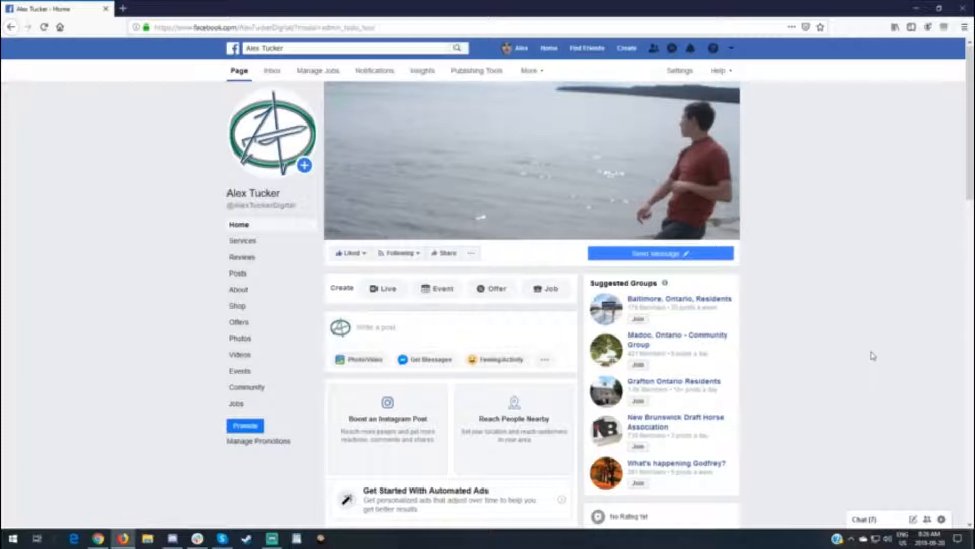
# Look through the business page's home feed, including its services and the latest post with its boost option
pyautogui.scroll(-10, 855, 342)
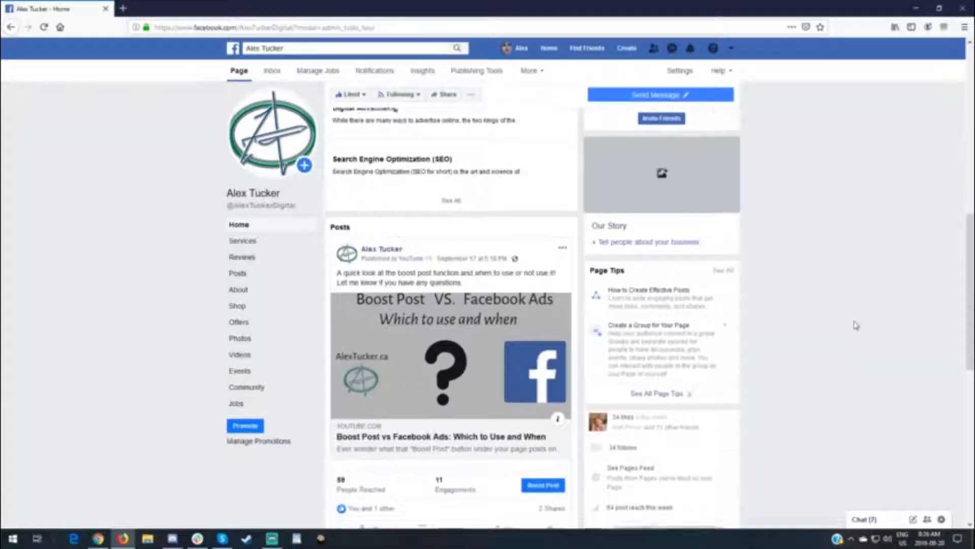
pyautogui.scroll(-3, 856, 324)
pyautogui.scroll(3, 856, 323)
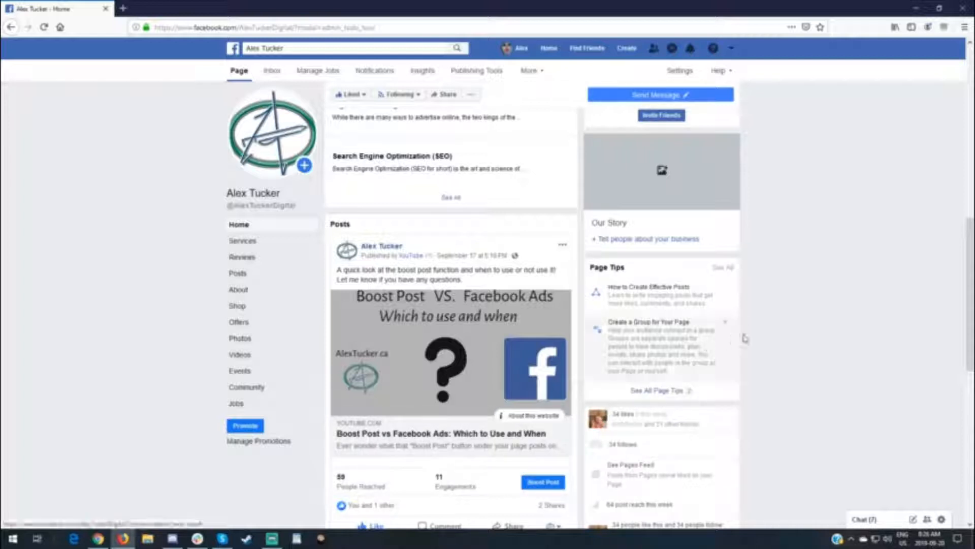
pyautogui.scroll(10, 759, 334)
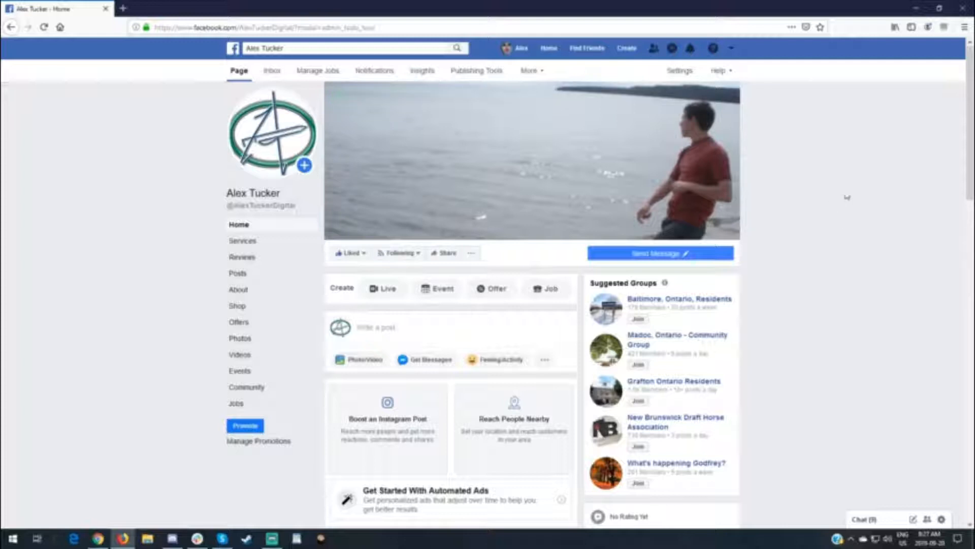
pyautogui.scroll(-5, 842, 188)
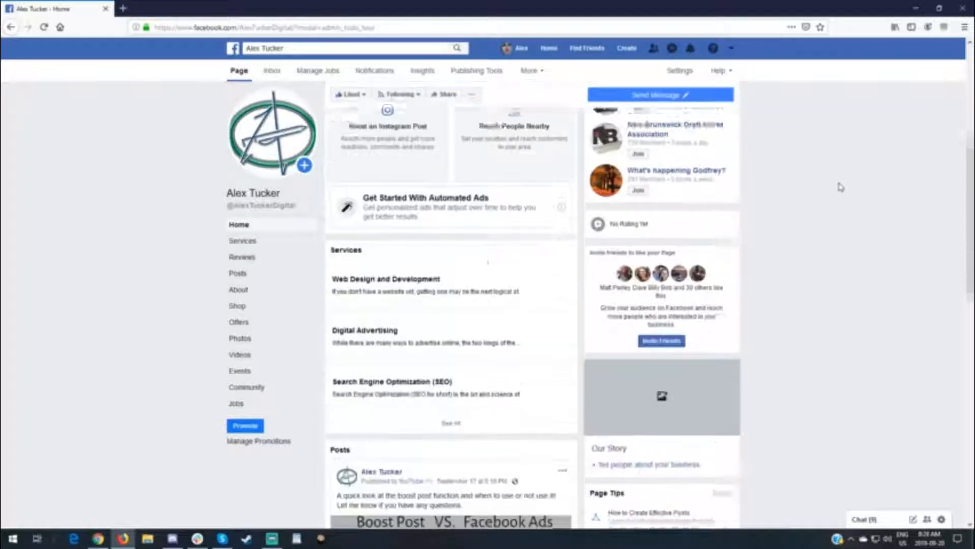
pyautogui.scroll(-3, 841, 186)
pyautogui.scroll(-2, 840, 185)
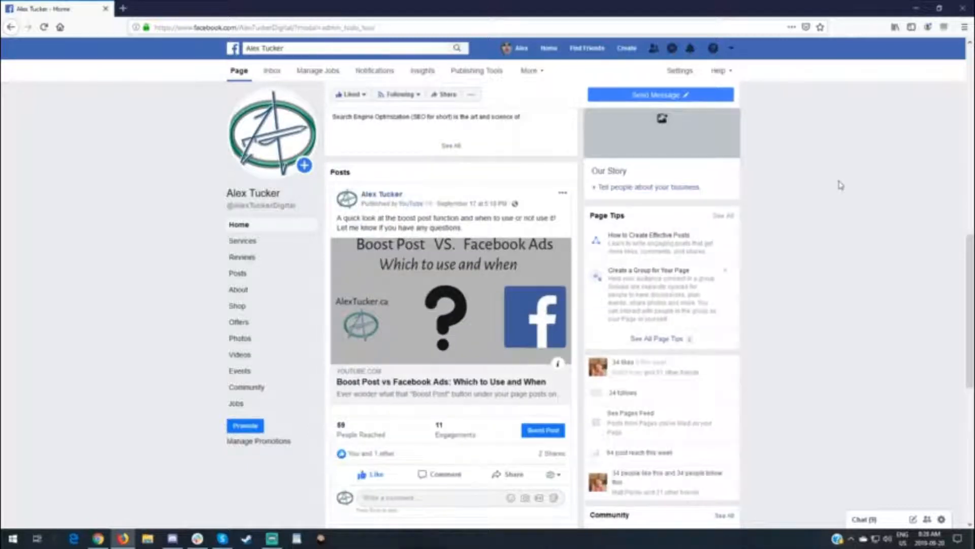
pyautogui.scroll(5, 517, 319)
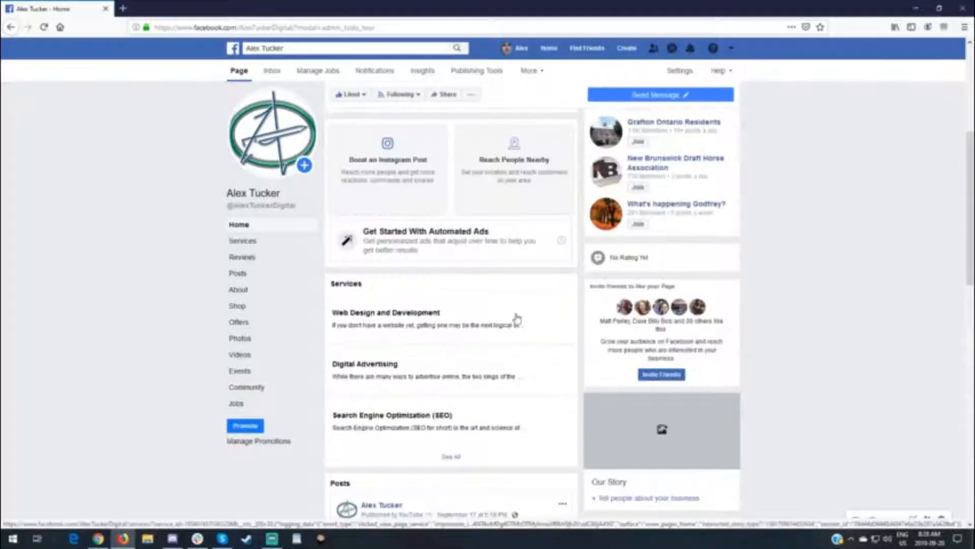
pyautogui.scroll(4, 517, 319)
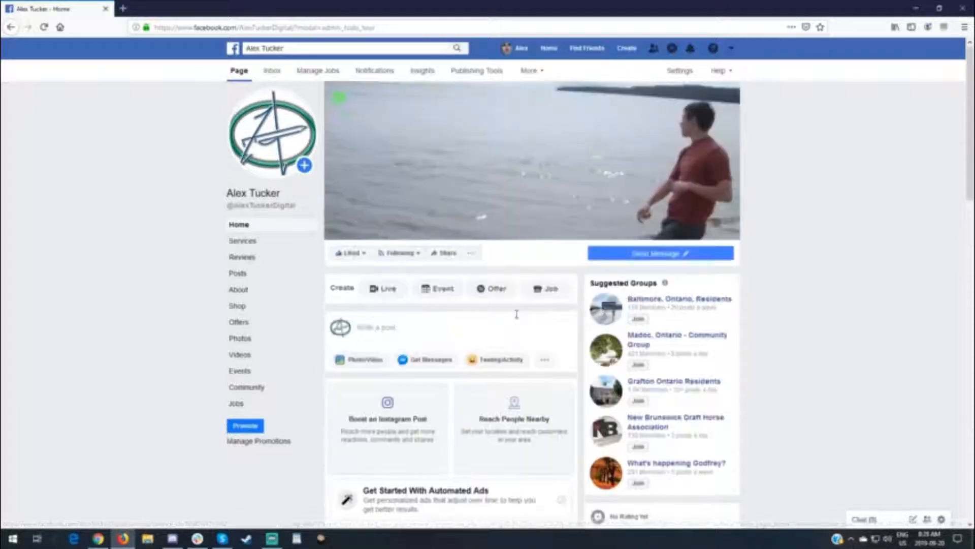
# Find the August 22 post "How to Create a Facebook Business Page: Digital Marketing 101" among the published posts and start boosting it
pyautogui.click(476, 73)
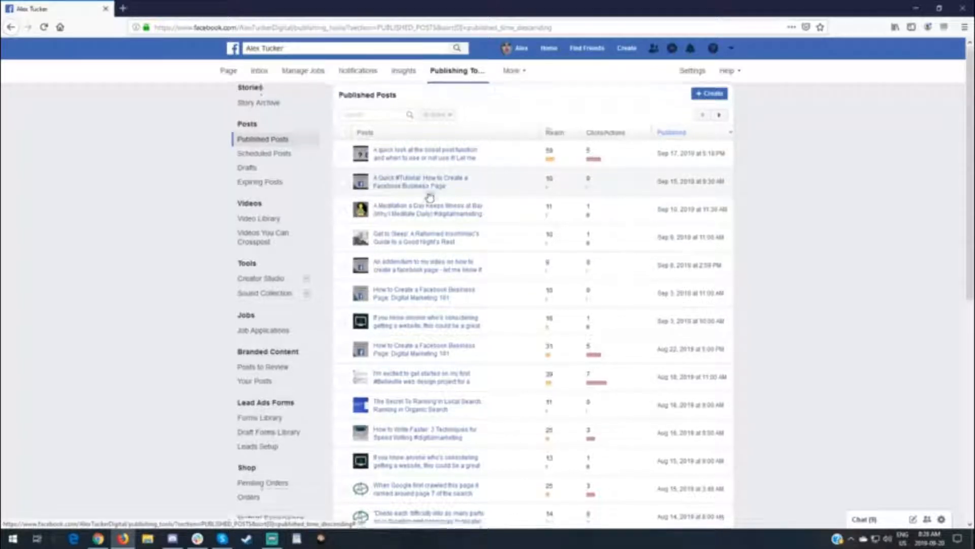
pyautogui.scroll(-2, 430, 197)
pyautogui.scroll(-5, 430, 197)
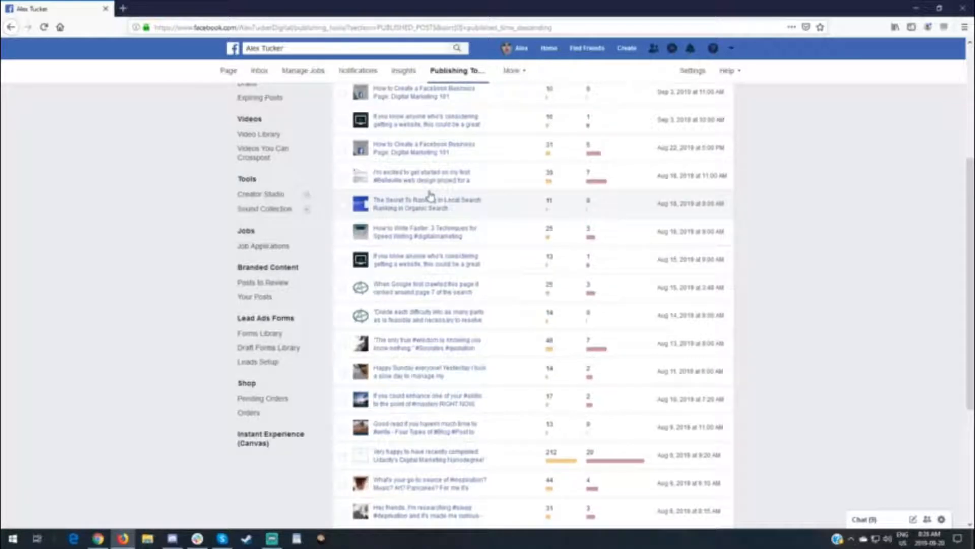
pyautogui.scroll(-3, 429, 196)
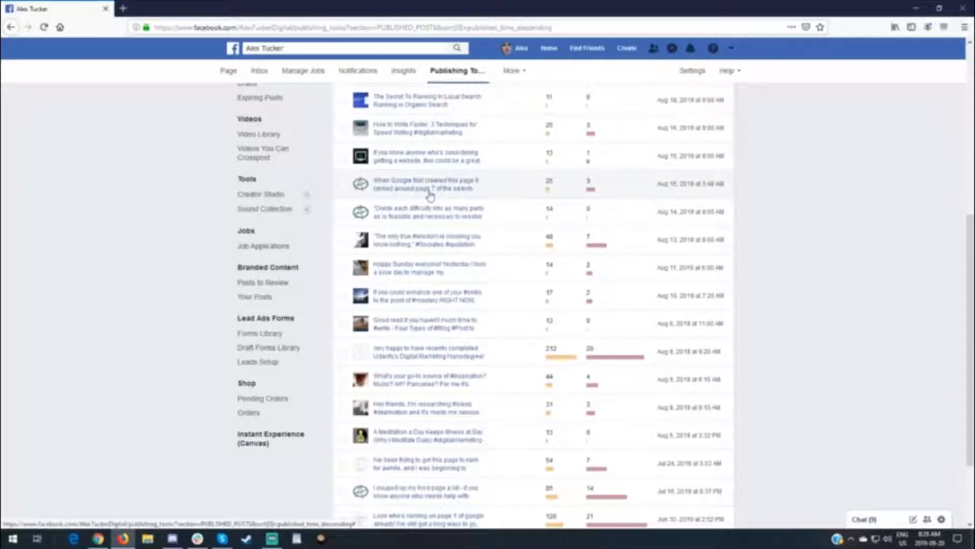
pyautogui.scroll(3, 431, 196)
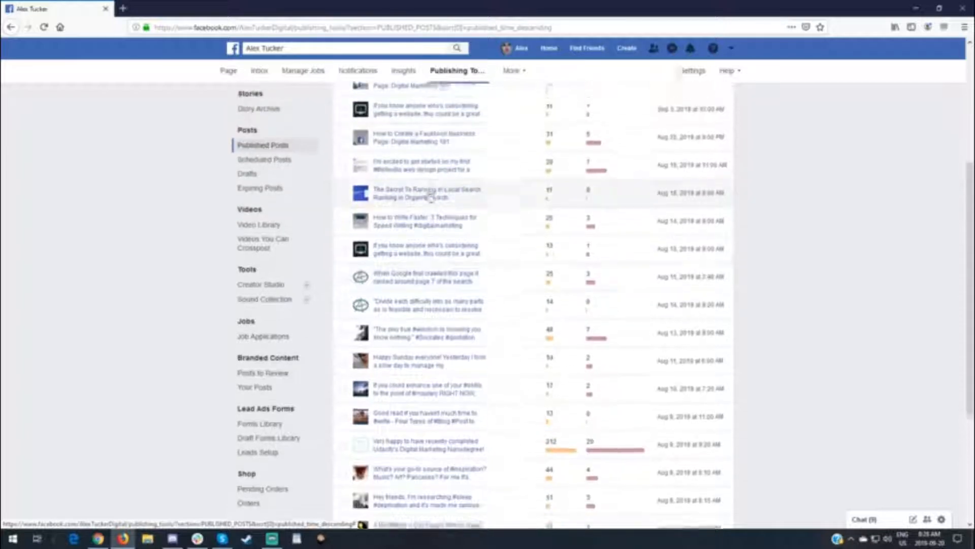
pyautogui.scroll(4, 433, 217)
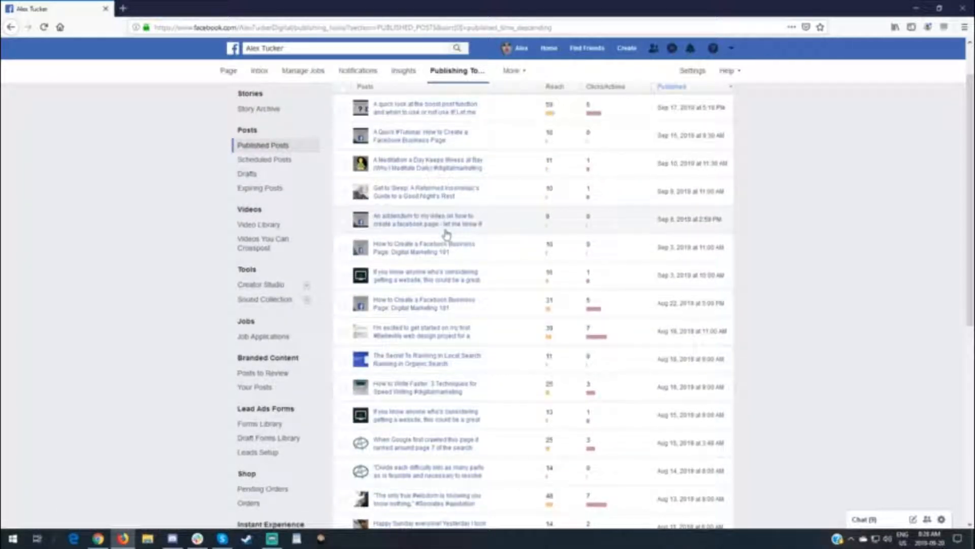
pyautogui.scroll(-3, 459, 237)
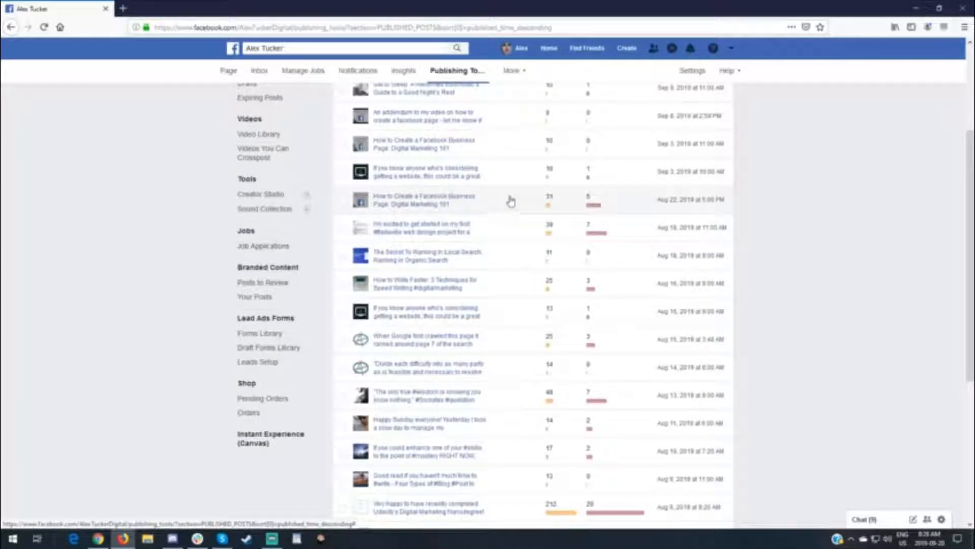
pyautogui.click(441, 203)
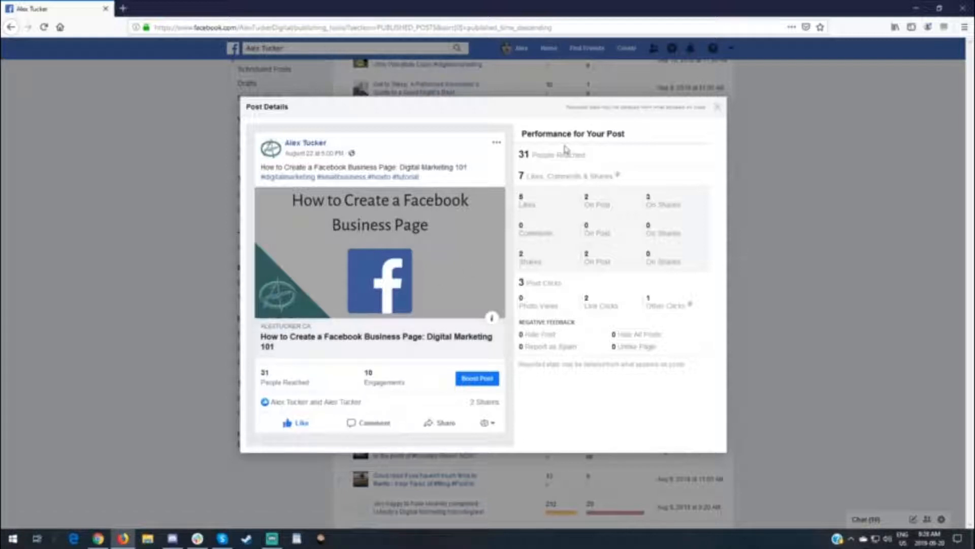
pyautogui.click(471, 381)
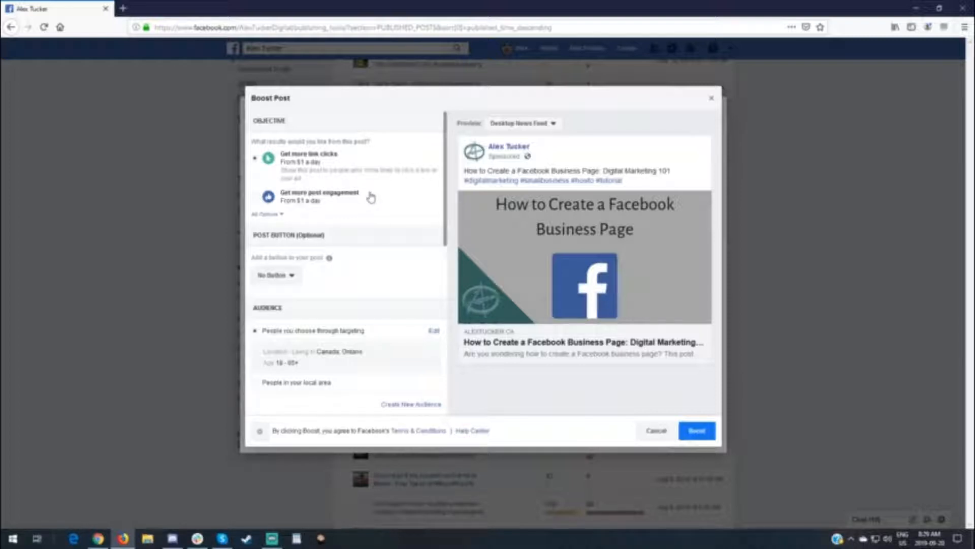
# Set the boost objective to Get more post engagement and add a Learn More button to the post
pyautogui.click(255, 198)
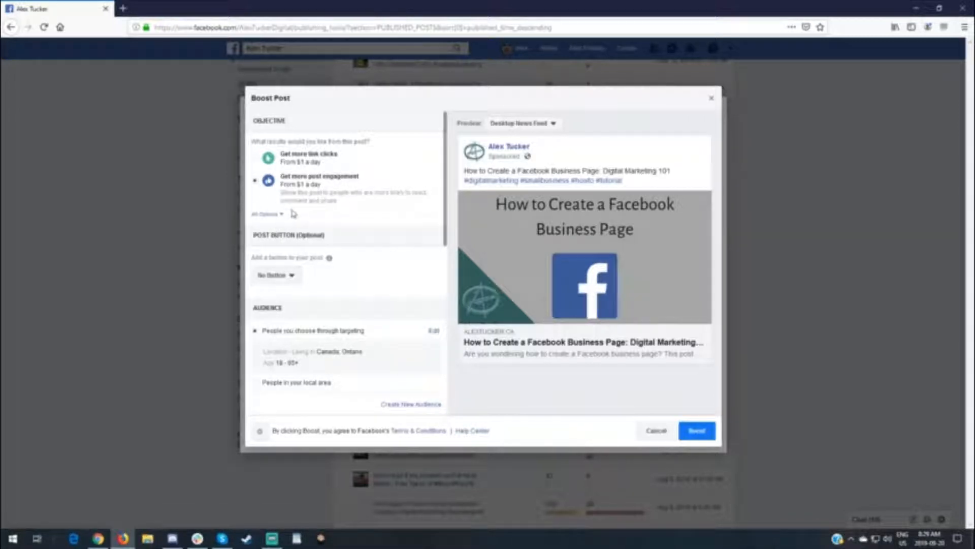
pyautogui.scroll(-2, 300, 202)
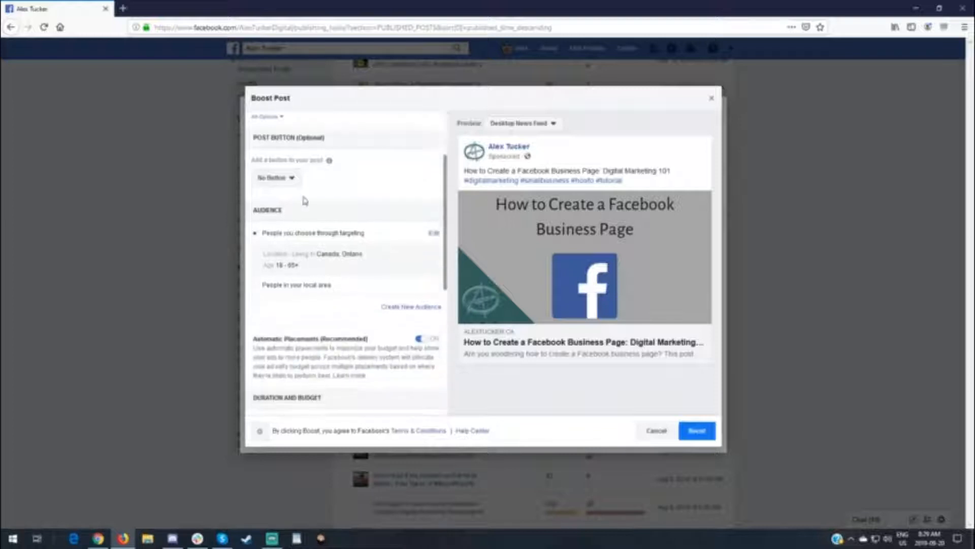
pyautogui.scroll(1, 305, 200)
pyautogui.click(294, 226)
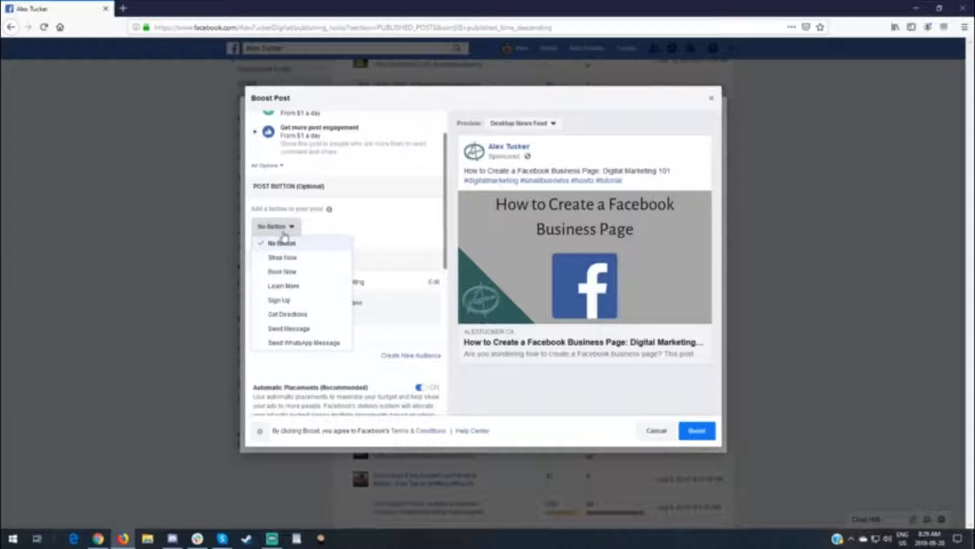
pyautogui.click(291, 288)
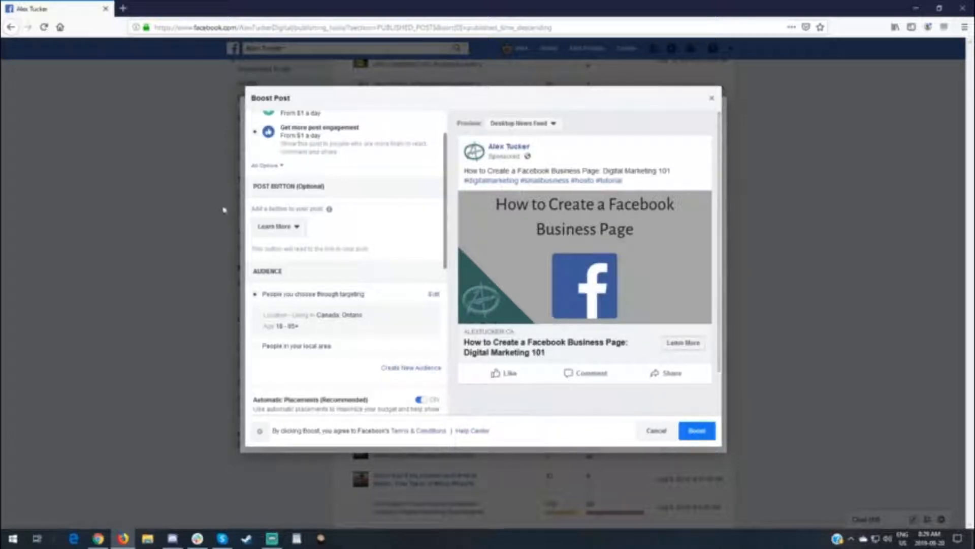
# Open the targeted audience for editing and set its minimum age to 39
pyautogui.scroll(-2, 401, 175)
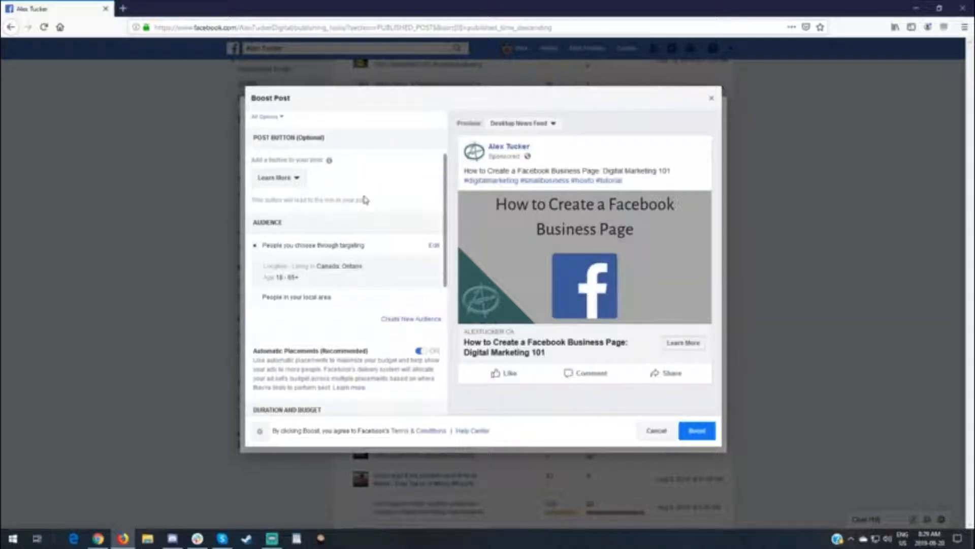
pyautogui.scroll(-2, 341, 169)
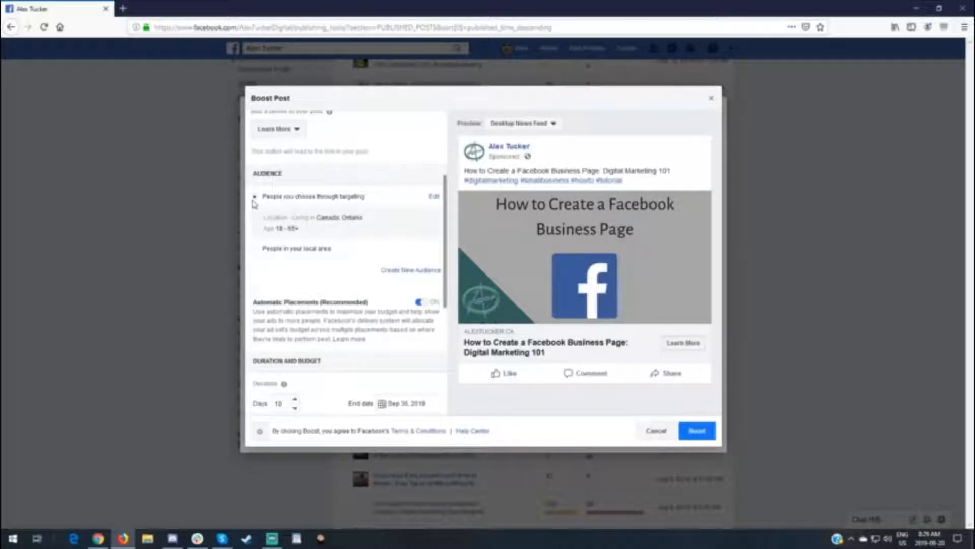
pyautogui.scroll(-2, 270, 161)
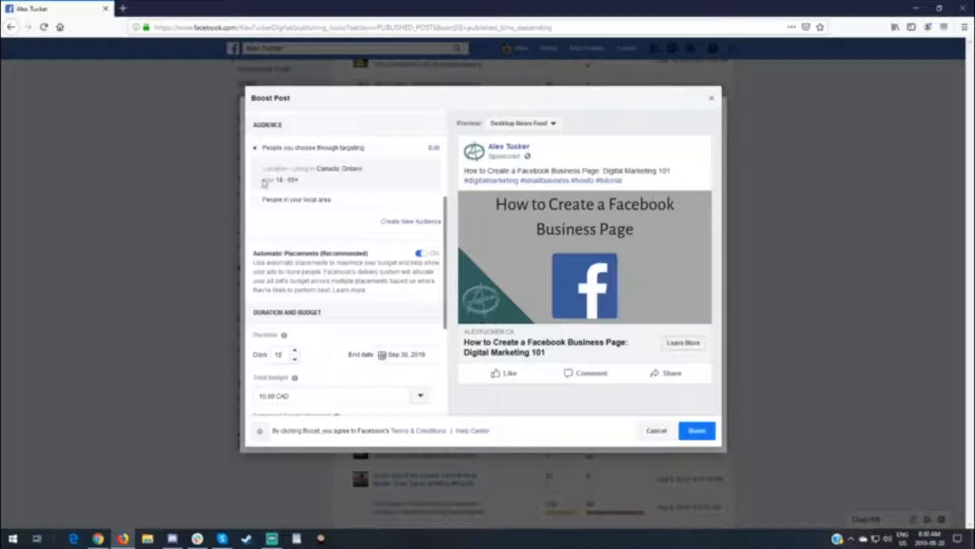
pyautogui.click(434, 150)
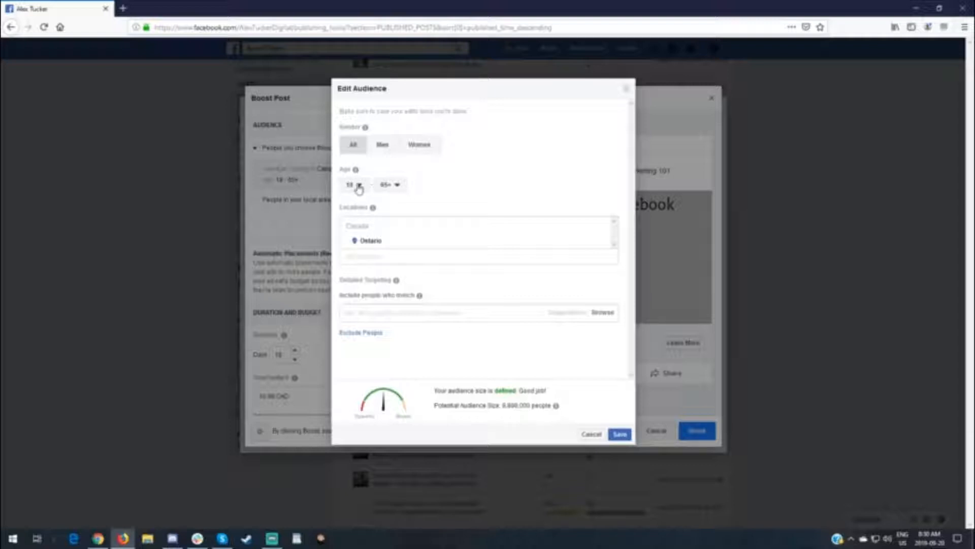
pyautogui.click(359, 187)
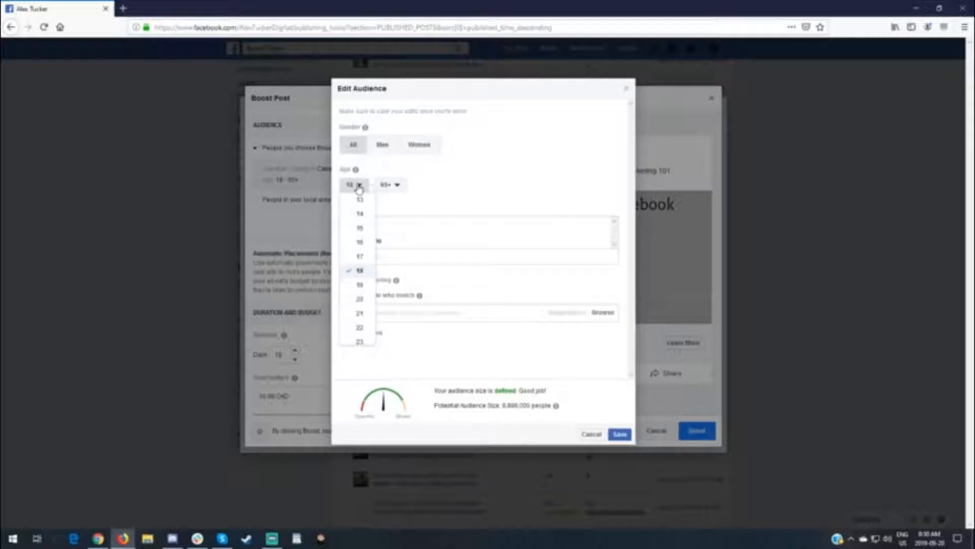
pyautogui.scroll(-2, 366, 256)
pyautogui.scroll(-2, 366, 256)
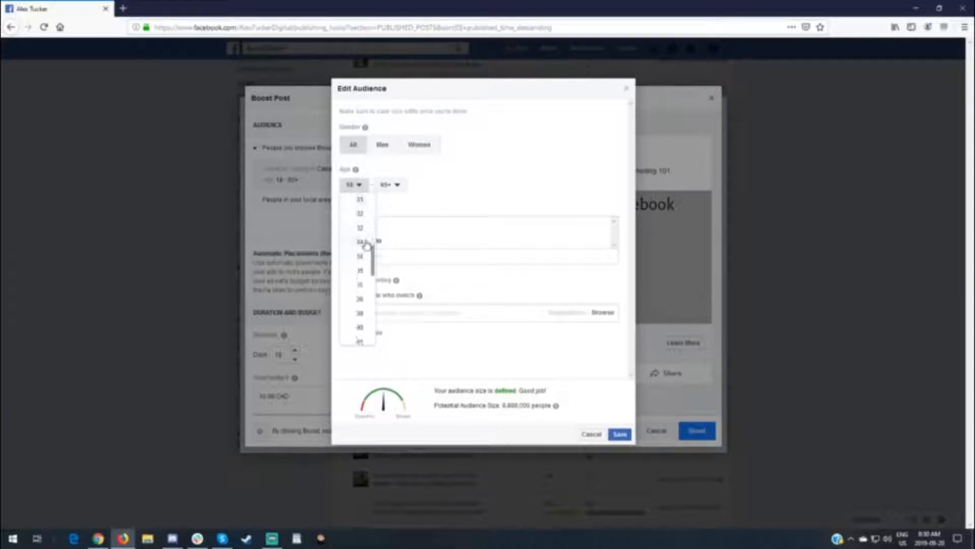
pyautogui.click(360, 313)
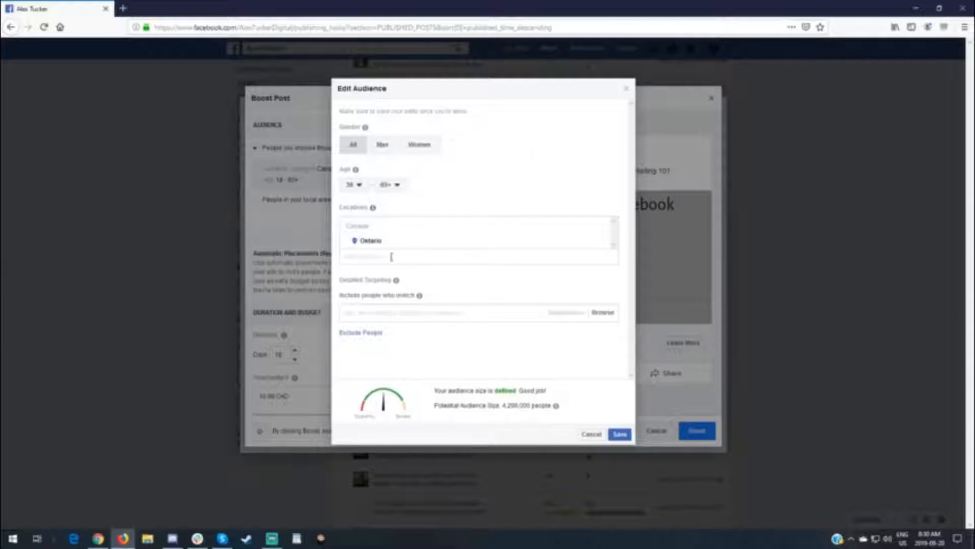
# Add the employer "Business Owner" and the interest "business owner" to the audience's detailed targeting
pyautogui.click(359, 312)
pyautogui.write('h')
pyautogui.write('usiness ow')
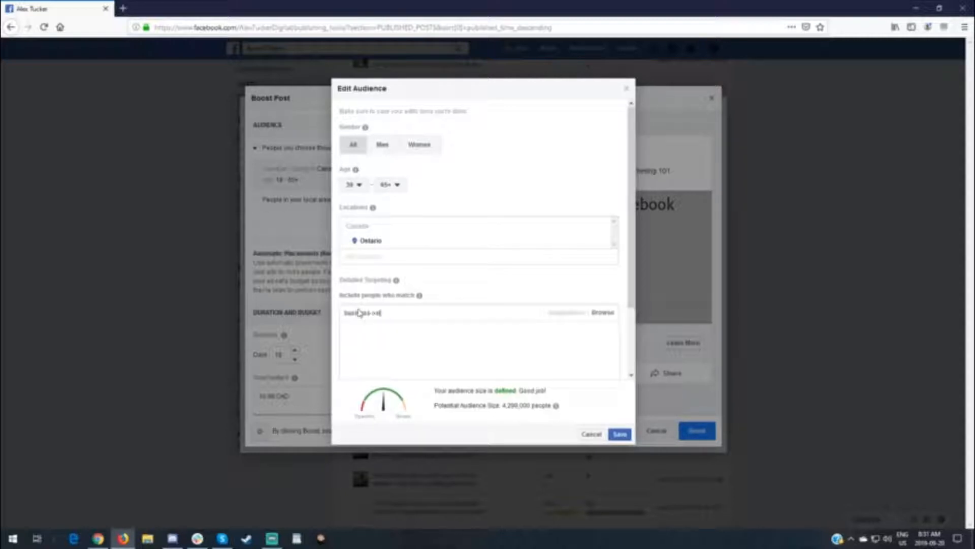
pyautogui.write('ner')
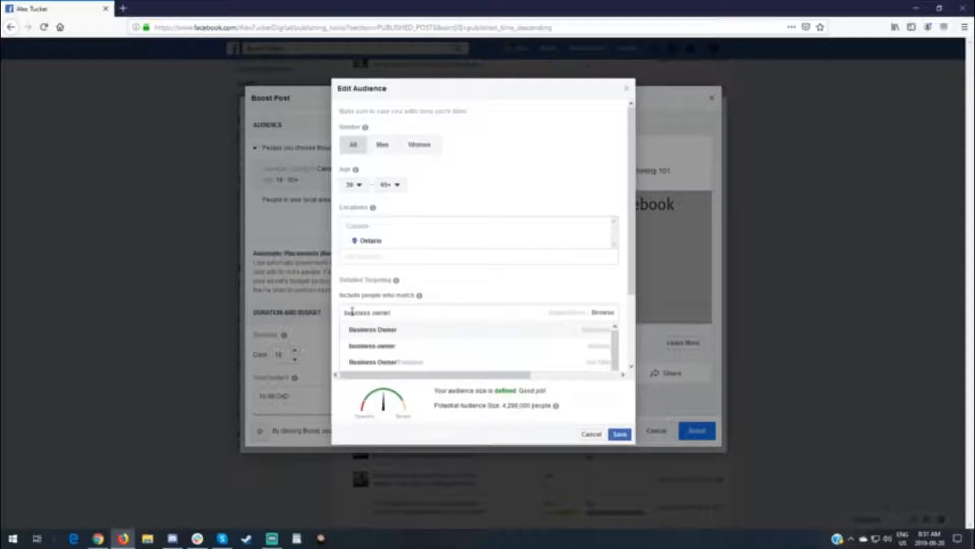
pyautogui.click(368, 335)
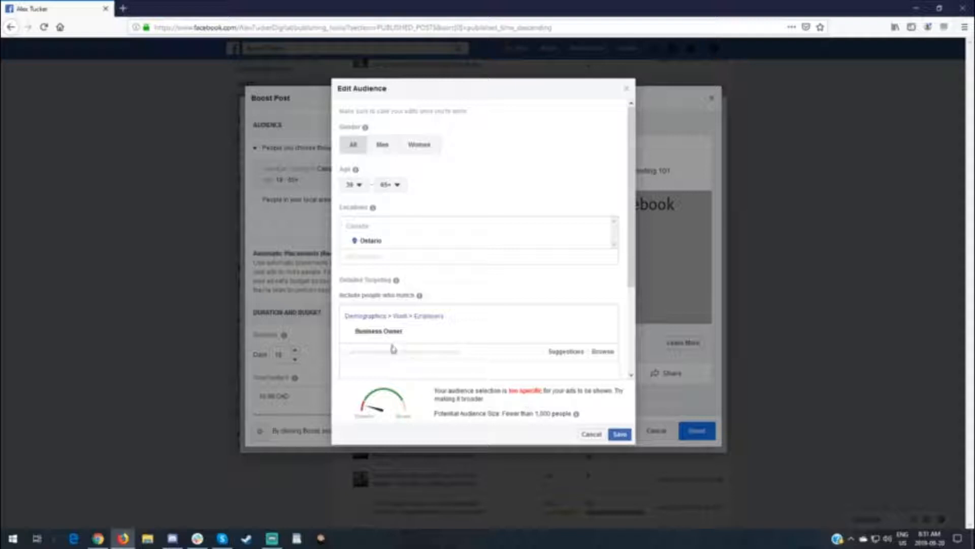
pyautogui.write('business owner')
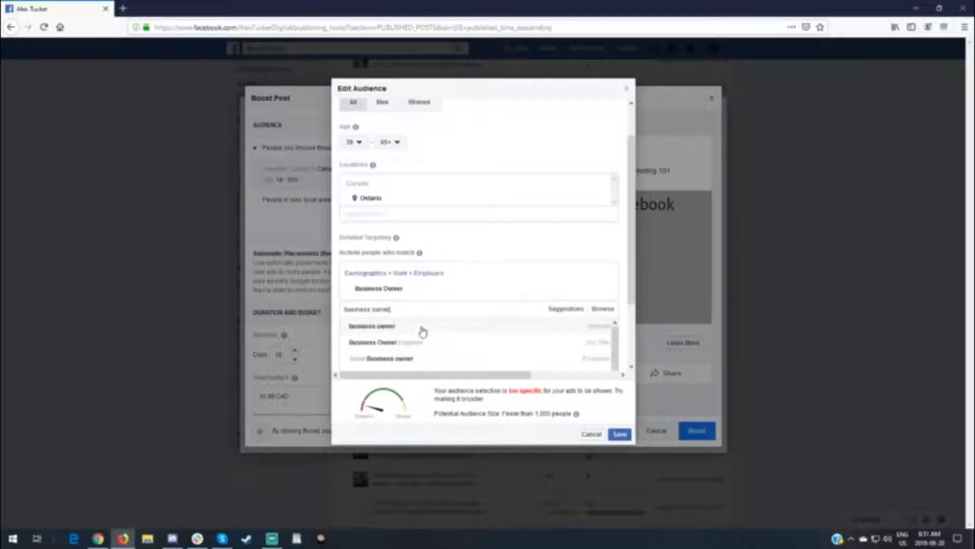
pyautogui.click(388, 330)
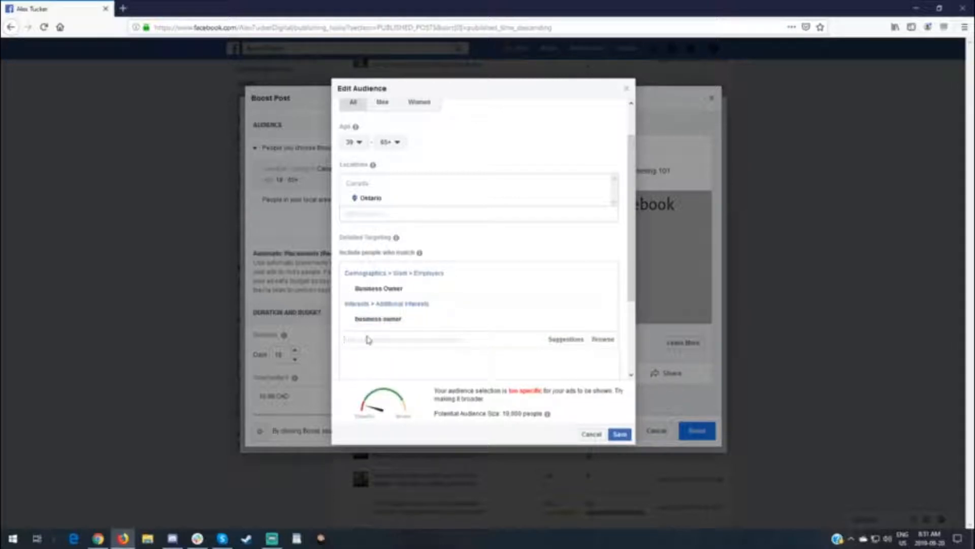
# Search detailed targeting for "business owner" and include the employer "Small Business owner"
pyautogui.write('busine')
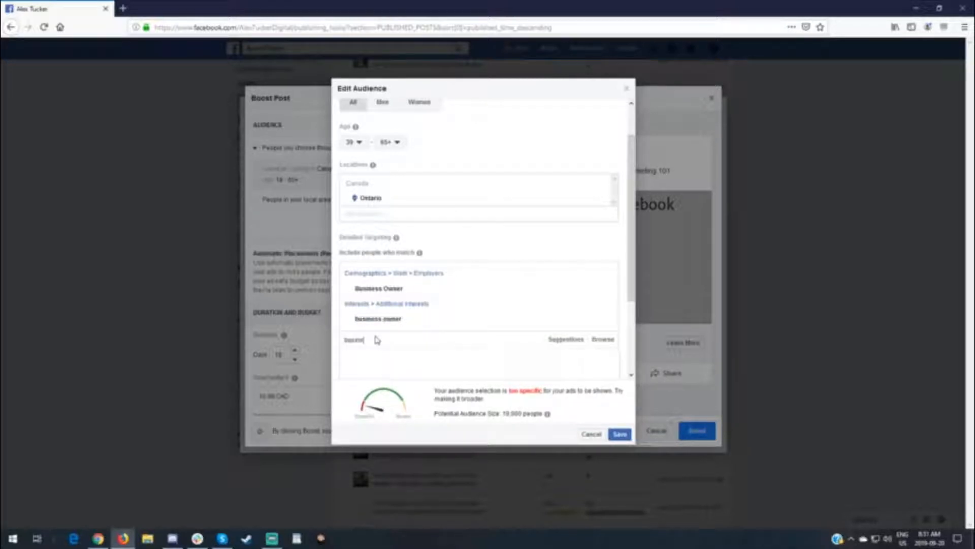
pyautogui.write('ss owner')
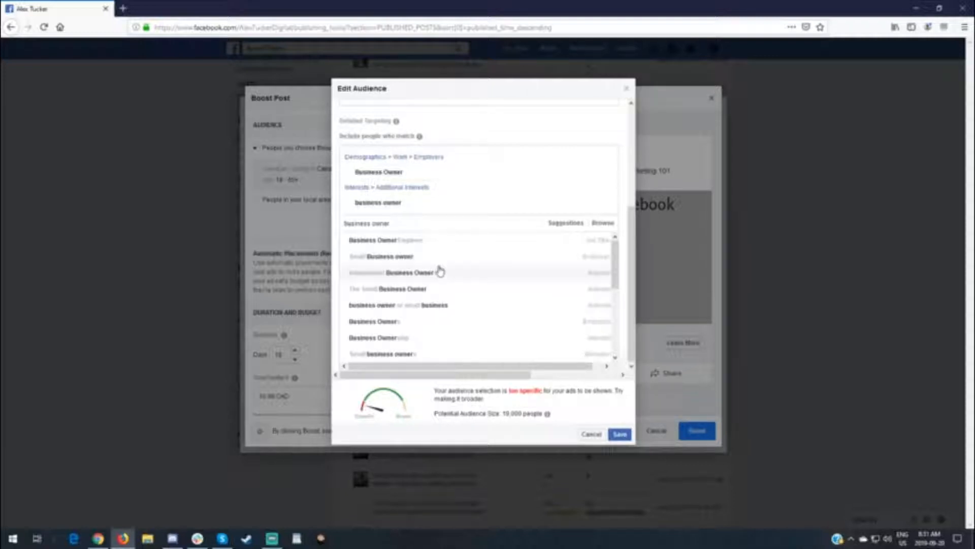
pyautogui.click(394, 257)
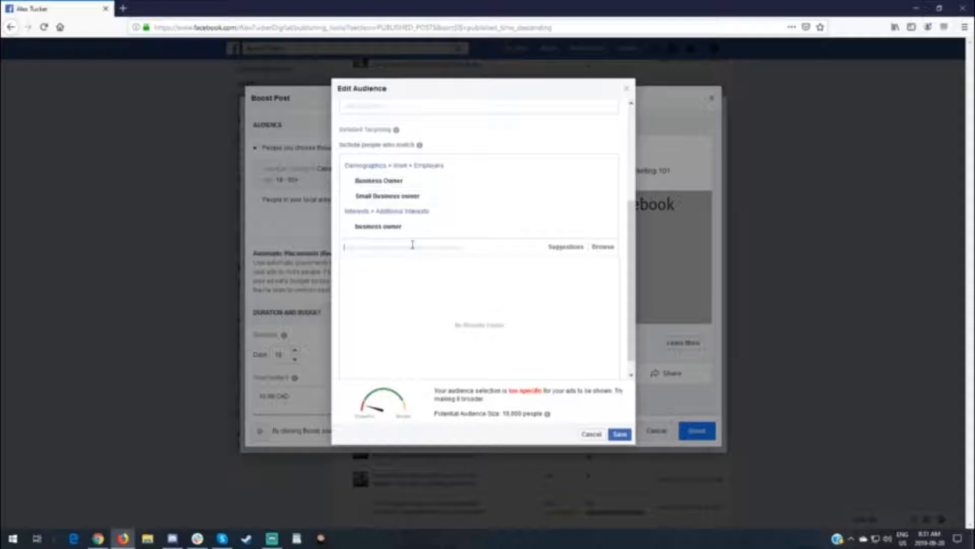
# Search detailed targeting for "business" and include the field of study "Business management"
pyautogui.write('business')
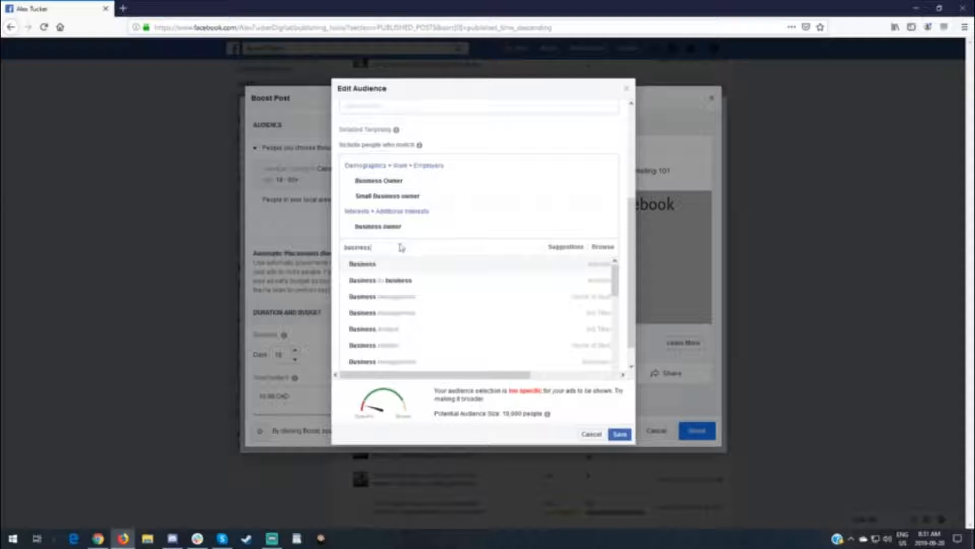
pyautogui.click(406, 300)
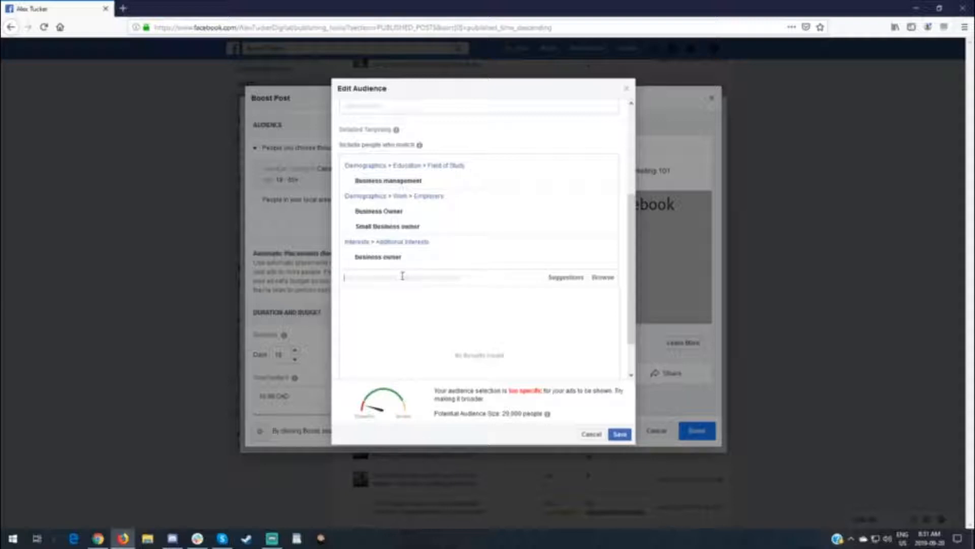
# Search detailed targeting for "business owner" and include the digital activities behavior "Small business owners"
pyautogui.write('business owner')
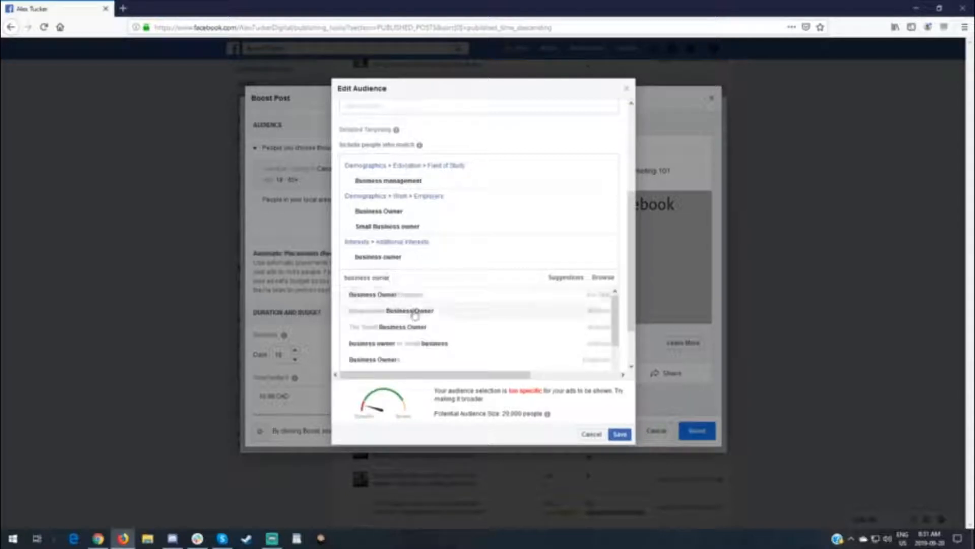
pyautogui.scroll(-2, 415, 315)
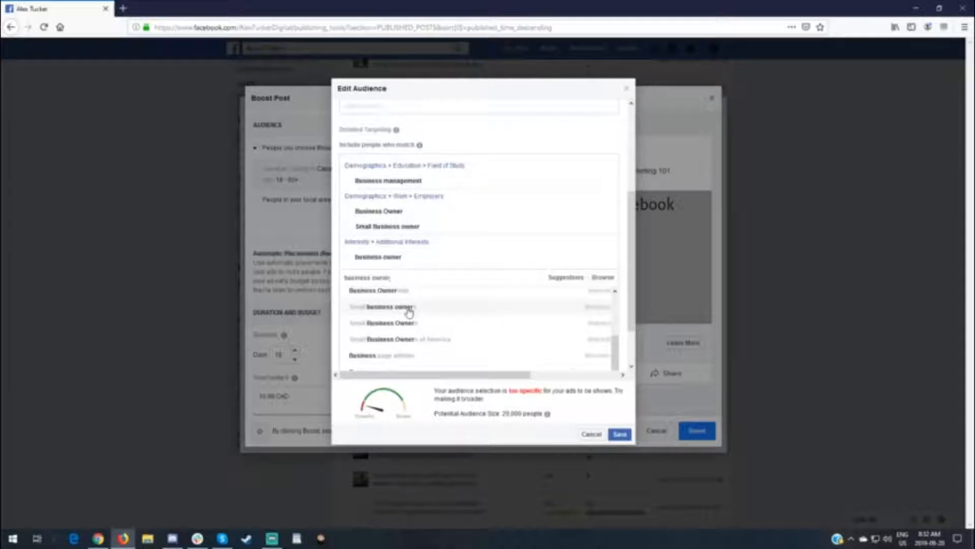
pyautogui.click(409, 307)
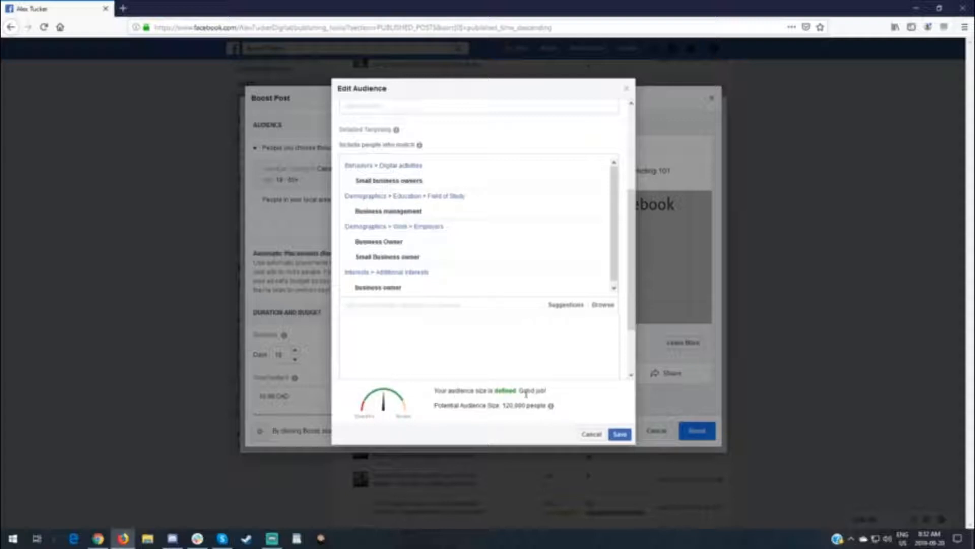
# Review and save the edited audience, and turn off automatic placements for the boost
pyautogui.scroll(-2, 482, 269)
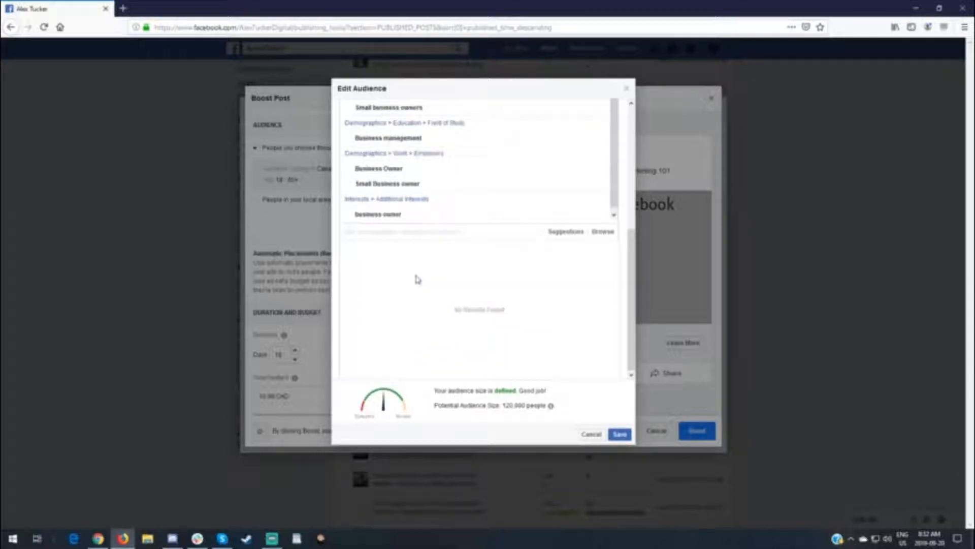
pyautogui.scroll(5, 427, 285)
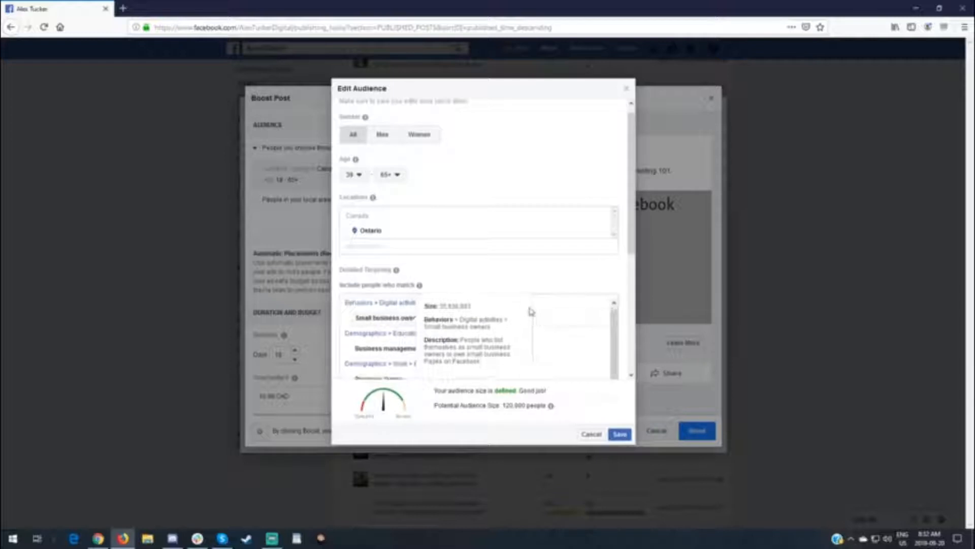
pyautogui.scroll(-3, 559, 312)
pyautogui.click(627, 436)
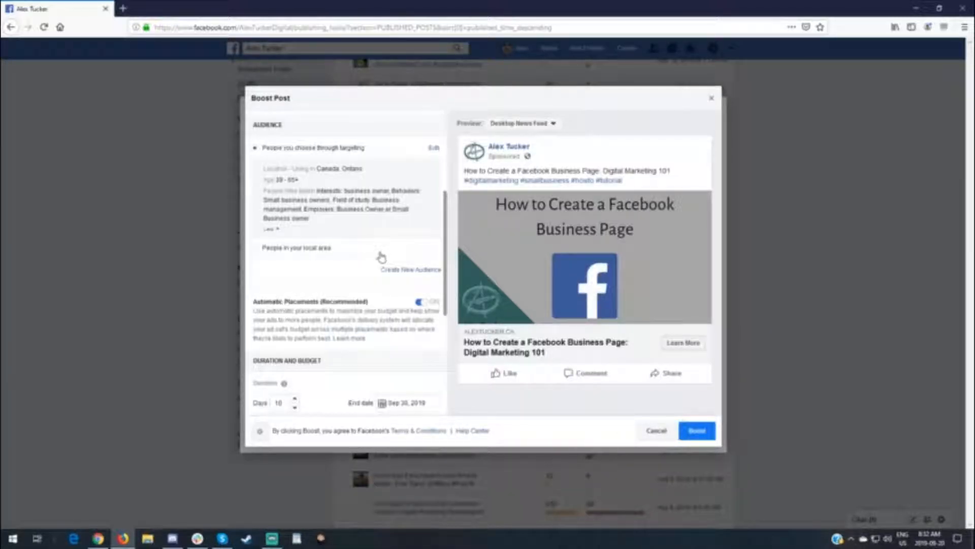
pyautogui.scroll(-2, 282, 259)
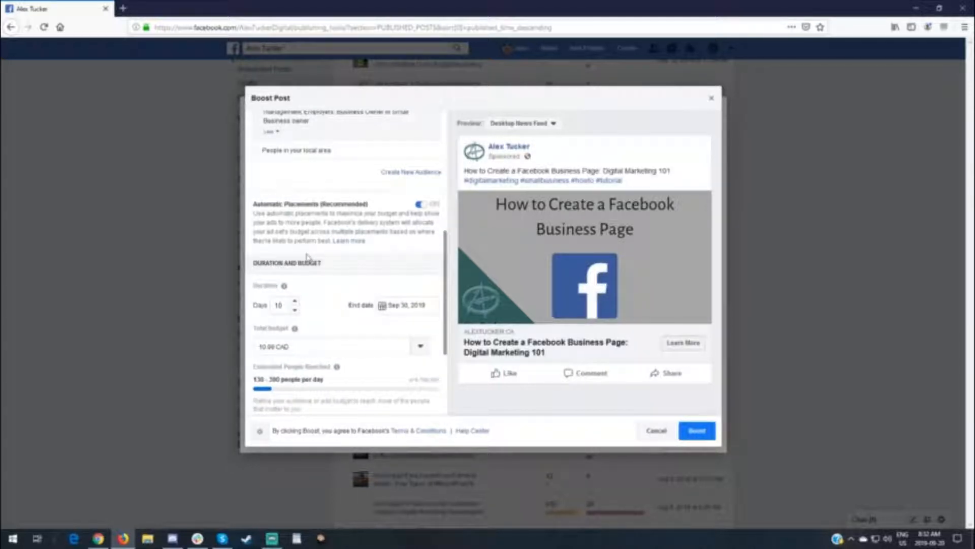
pyautogui.click(424, 206)
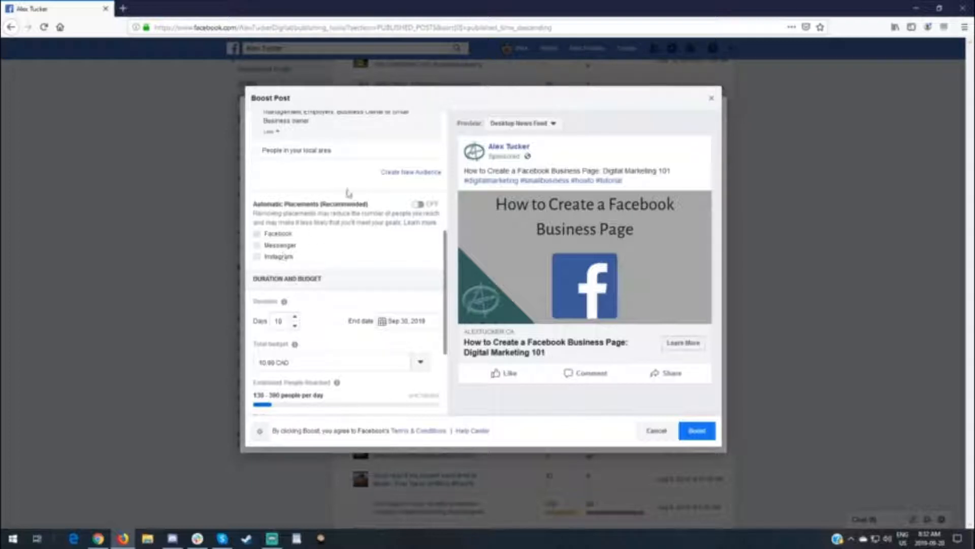
# Set the boost's duration to 5 days and its total budget to 5.00 CAD
pyautogui.scroll(-3, 342, 188)
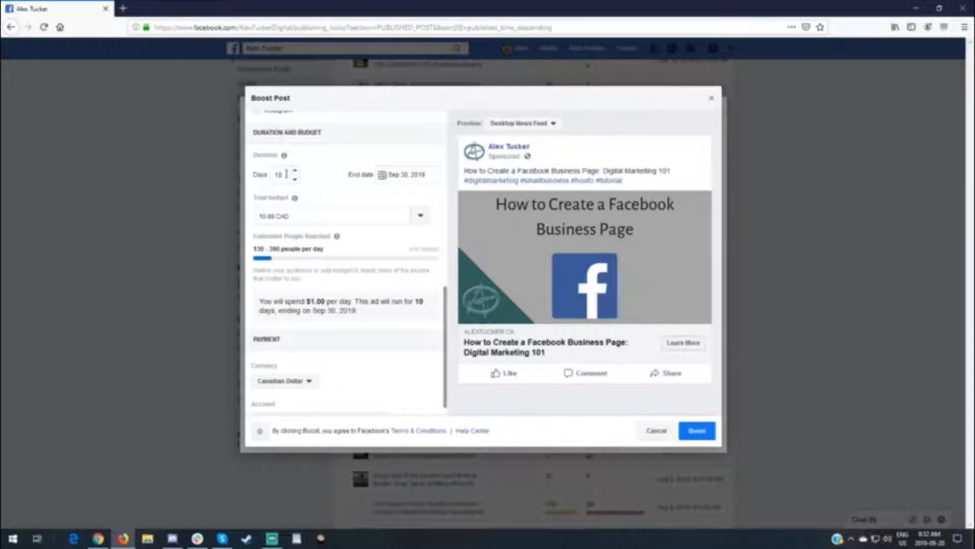
pyautogui.click(295, 180)
pyautogui.click(295, 180)
pyautogui.click(295, 179)
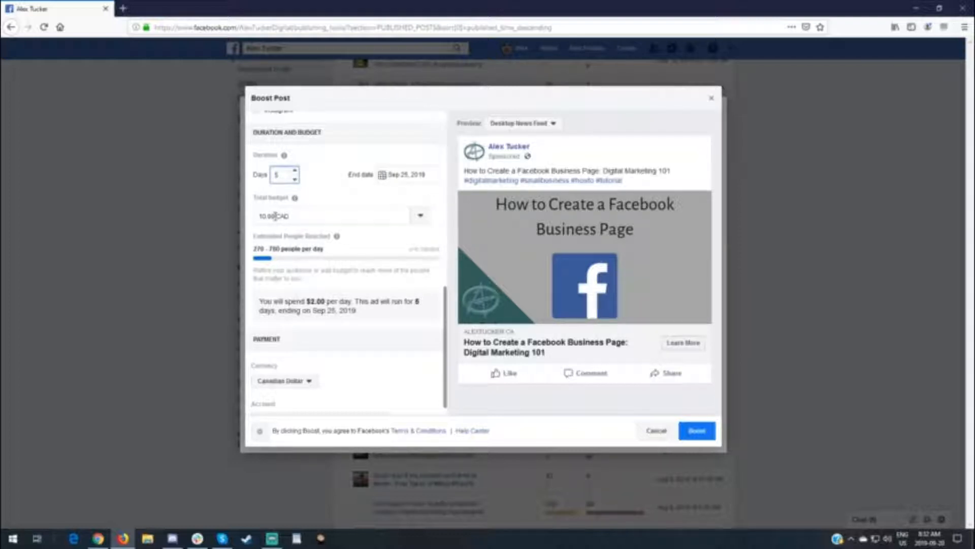
pyautogui.moveTo(275, 216); pyautogui.dragTo(249, 214)
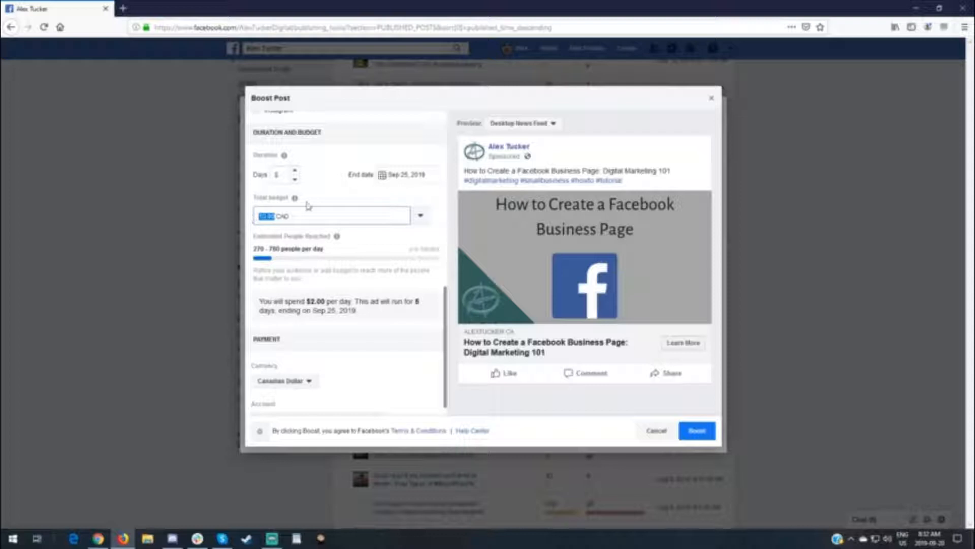
pyautogui.write('5')
pyautogui.click(330, 184)
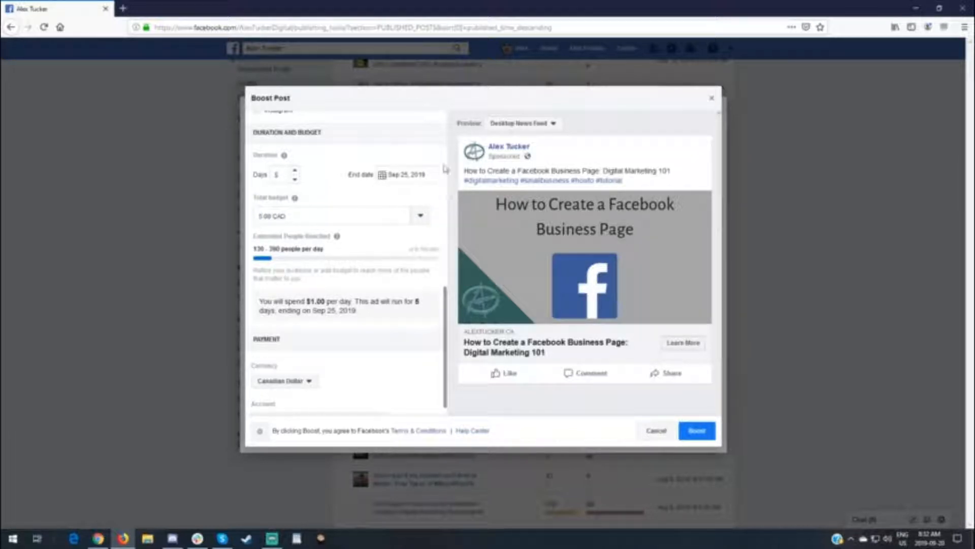
# Check the boost's estimated reach and spending summary, and view which ad accounts are available for payment
pyautogui.moveTo(337, 235)
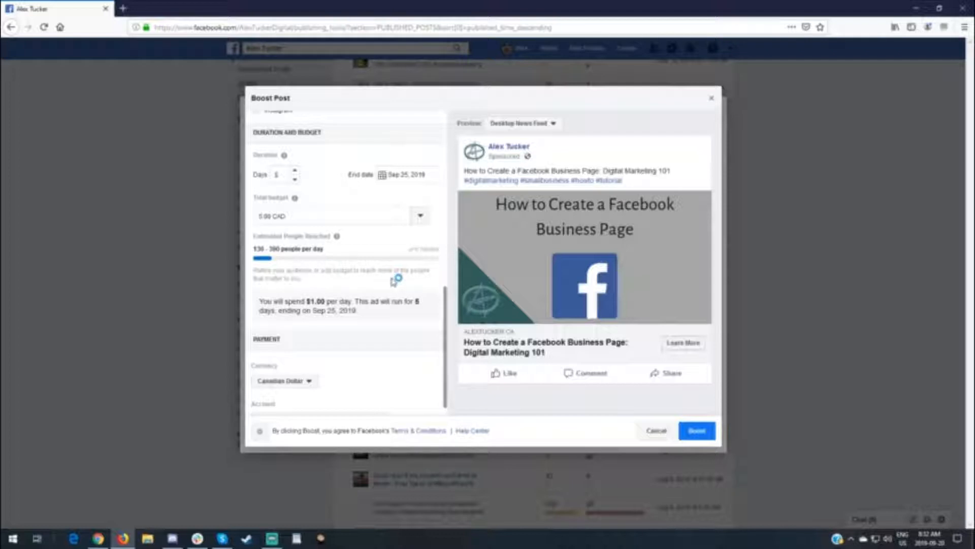
pyautogui.scroll(-2, 399, 277)
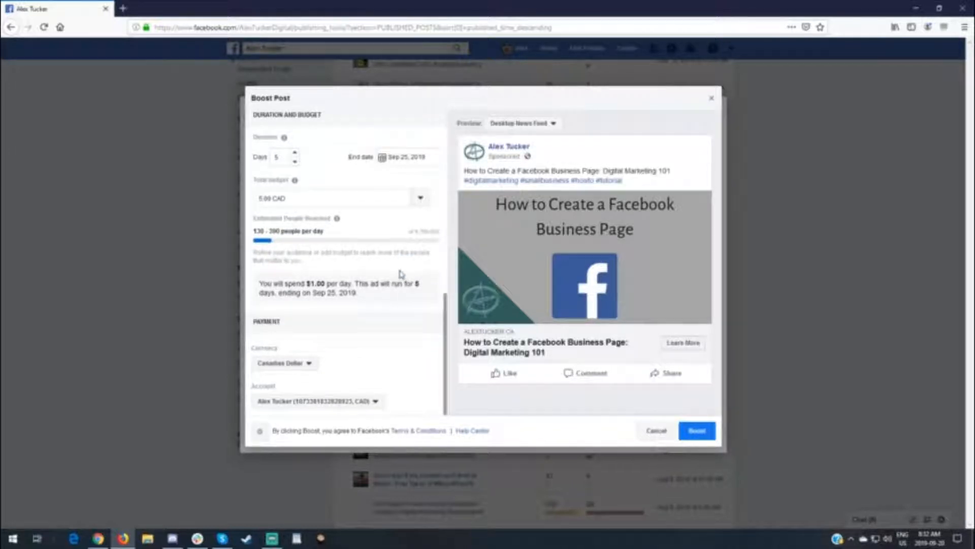
pyautogui.scroll(2, 402, 274)
pyautogui.scroll(-2, 400, 274)
pyautogui.click(376, 404)
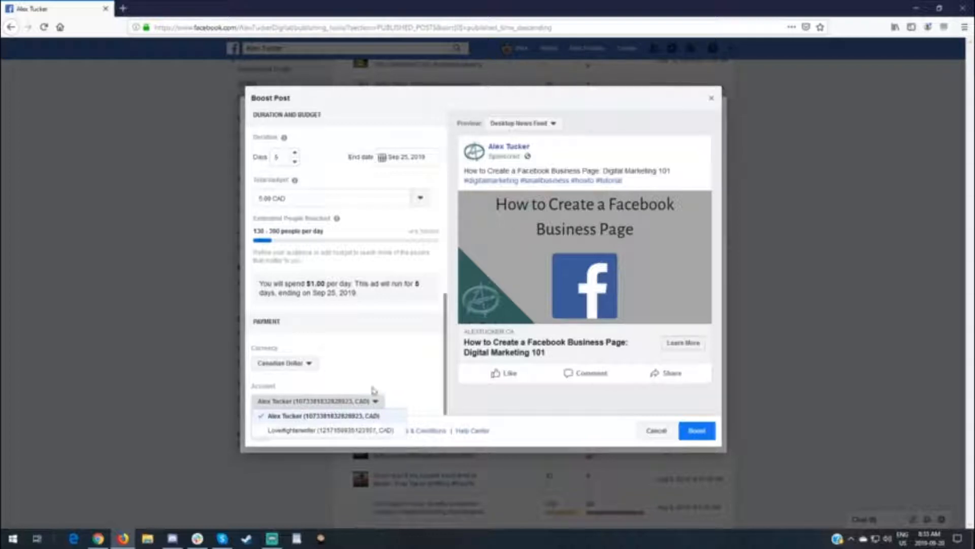
pyautogui.click(375, 389)
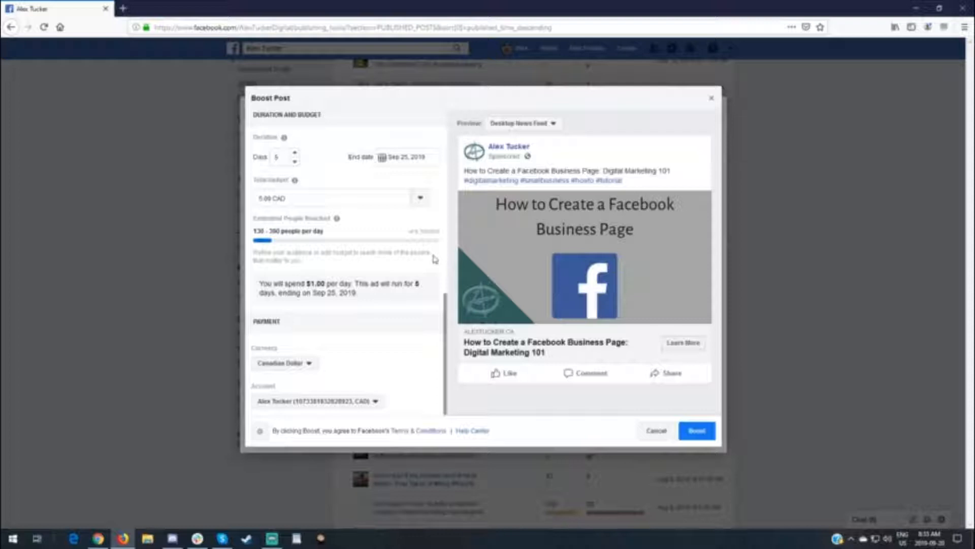
# Review the boost settings and preview the ad in Mobile News Feed and Instagram, returning the preview to Desktop News Feed
pyautogui.scroll(3, 413, 241)
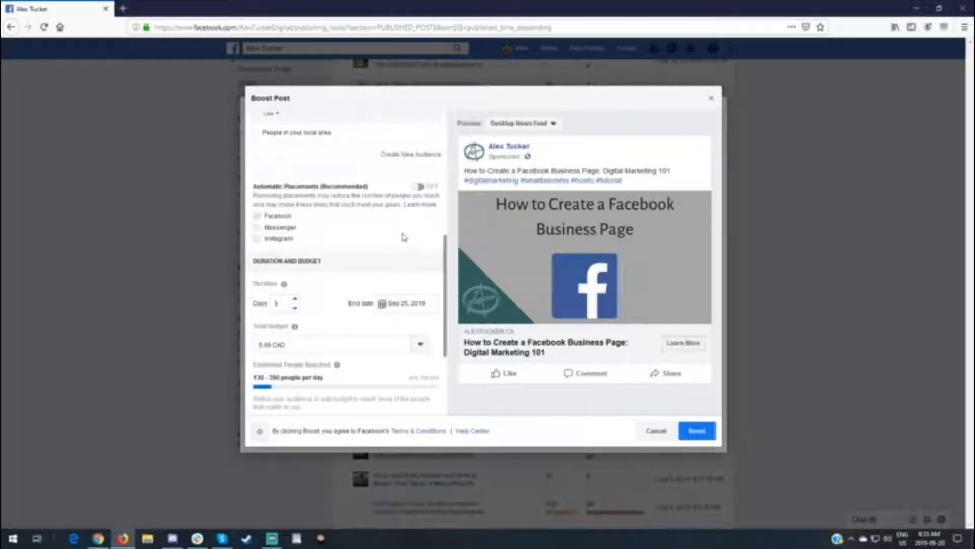
pyautogui.scroll(3, 405, 239)
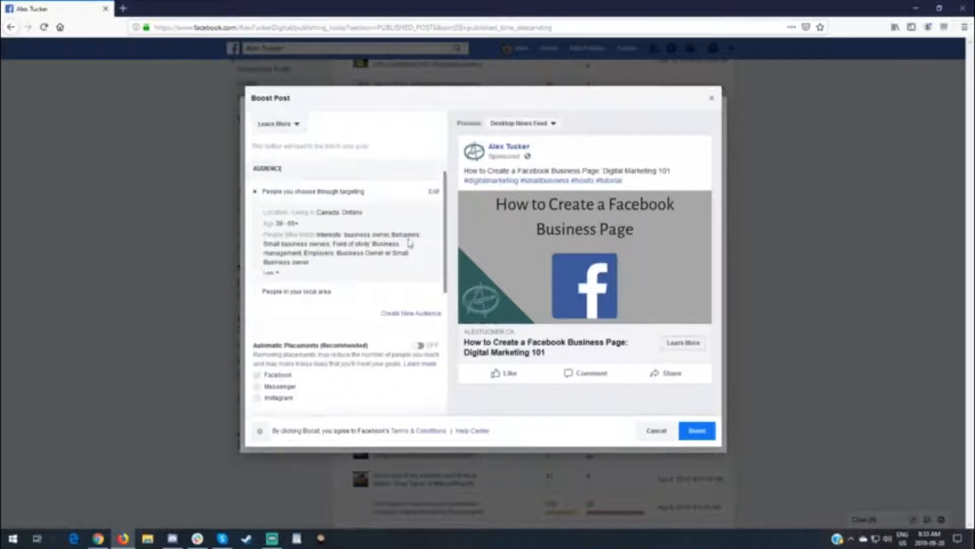
pyautogui.scroll(3, 410, 243)
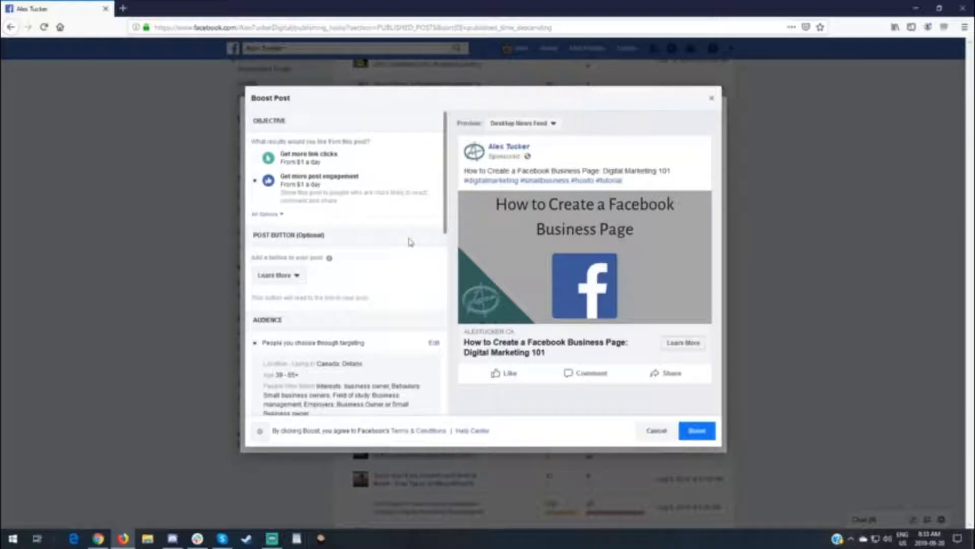
pyautogui.scroll(-8, 410, 242)
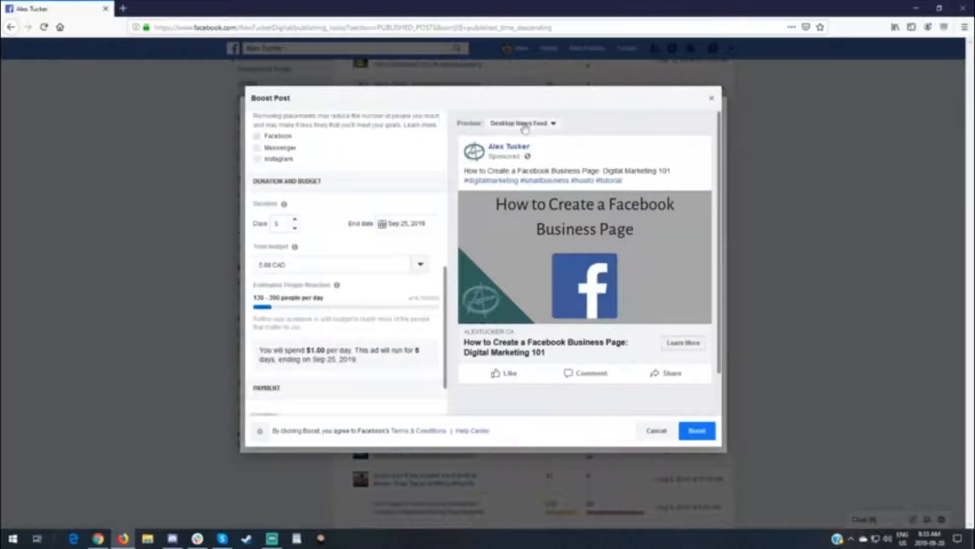
pyautogui.click(554, 125)
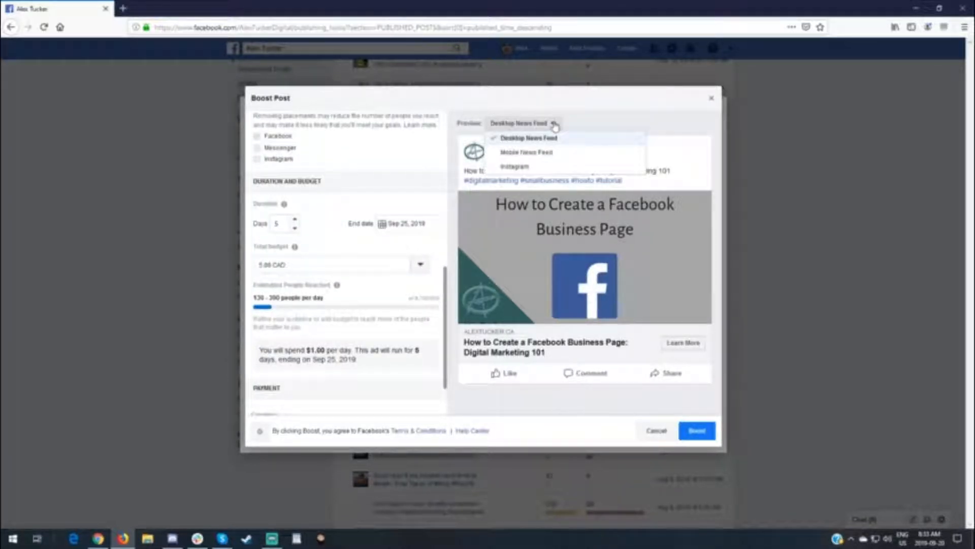
pyautogui.click(536, 153)
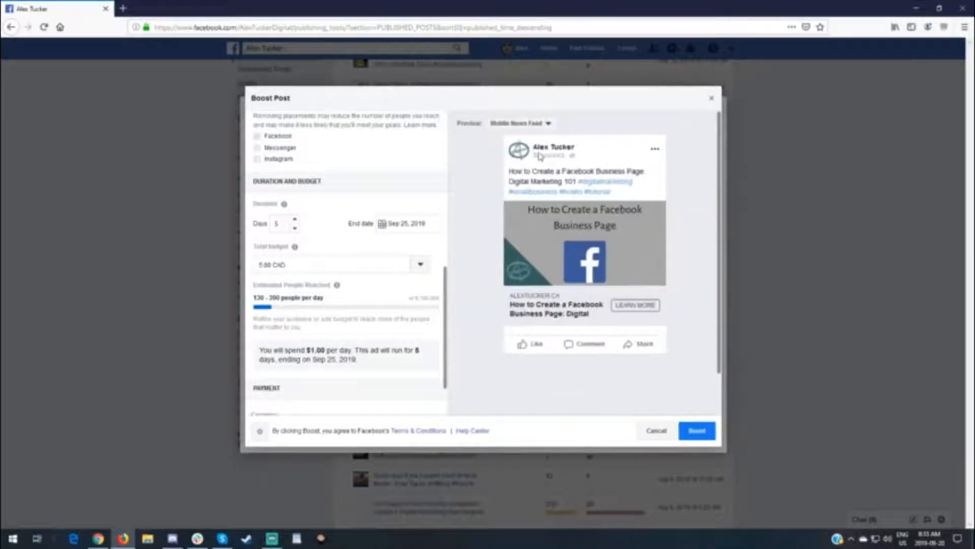
pyautogui.click(549, 124)
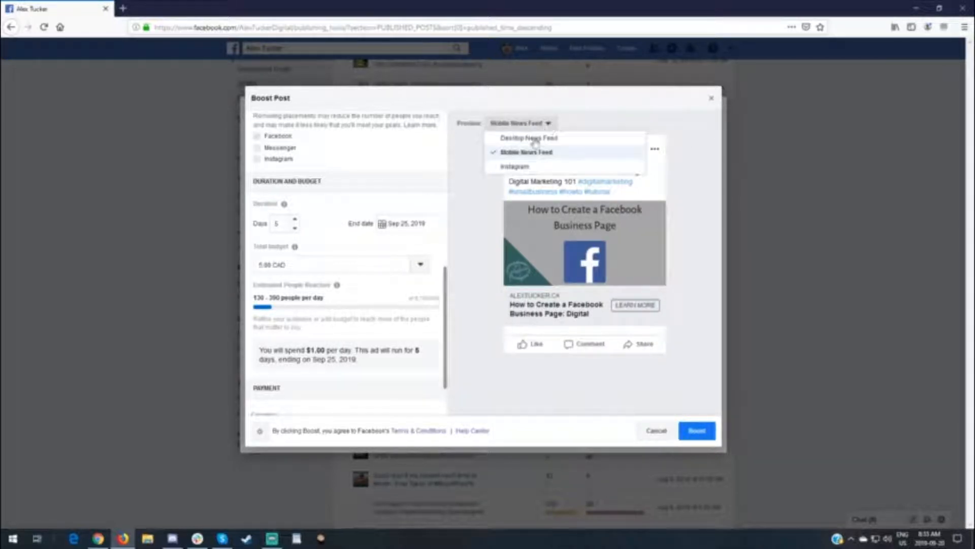
pyautogui.click(510, 163)
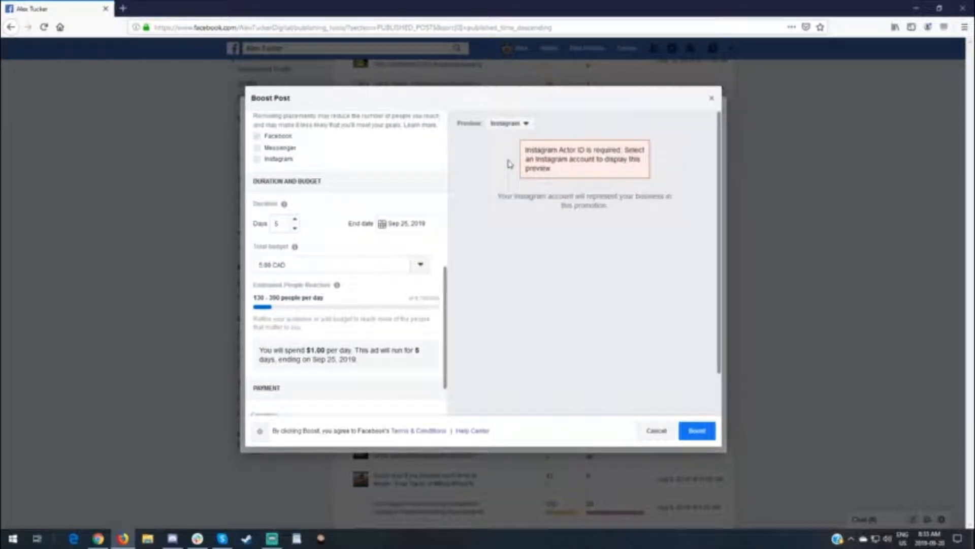
pyautogui.click(521, 124)
pyautogui.click(523, 140)
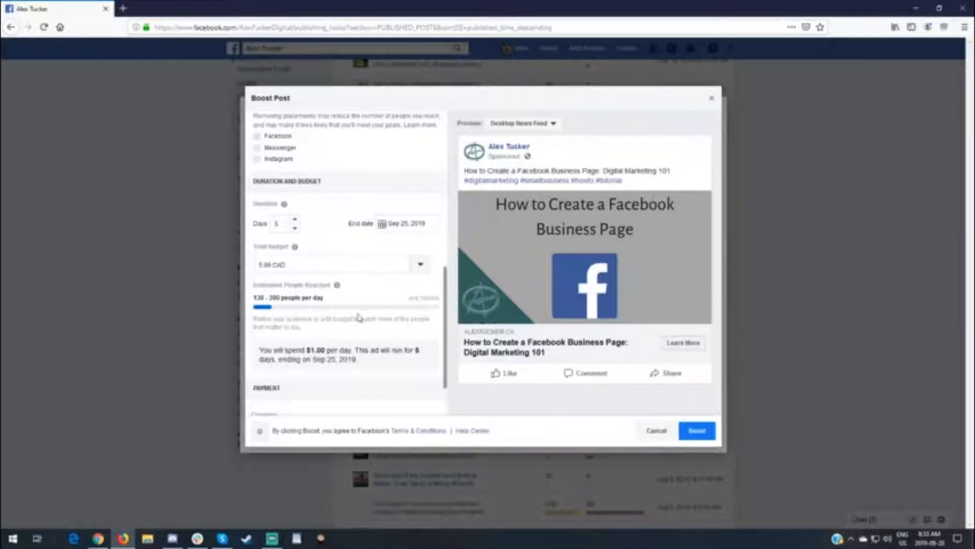
pyautogui.scroll(-2, 373, 300)
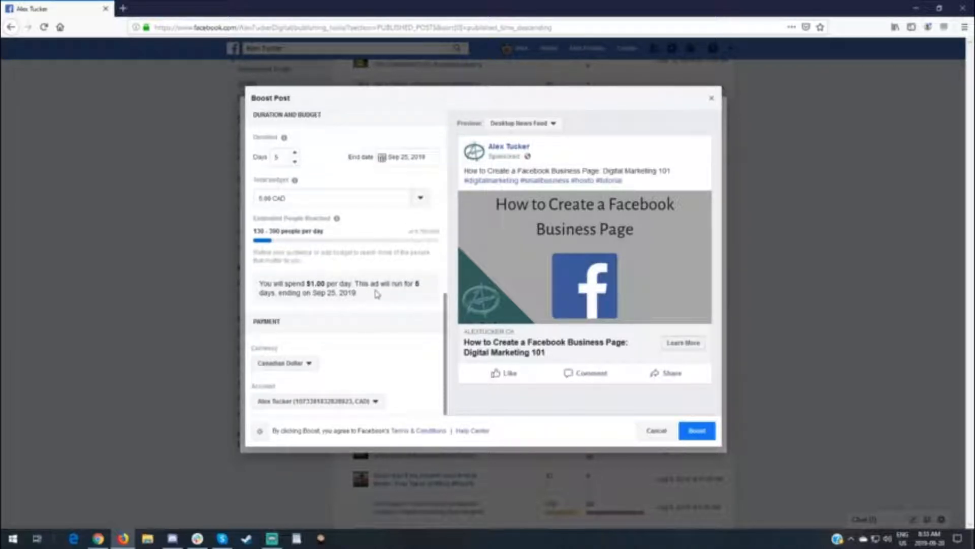